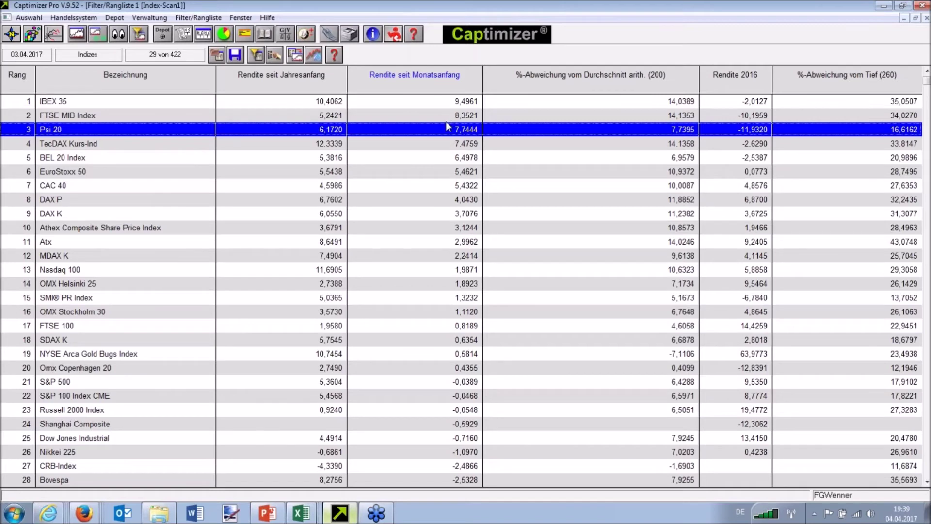
- Compare the month-to-date returns of the S&P 500, EuroStoxx 50, DAX P and DAX K in the index ranking
{"action": "left_click", "coordinate": [434, 383]}
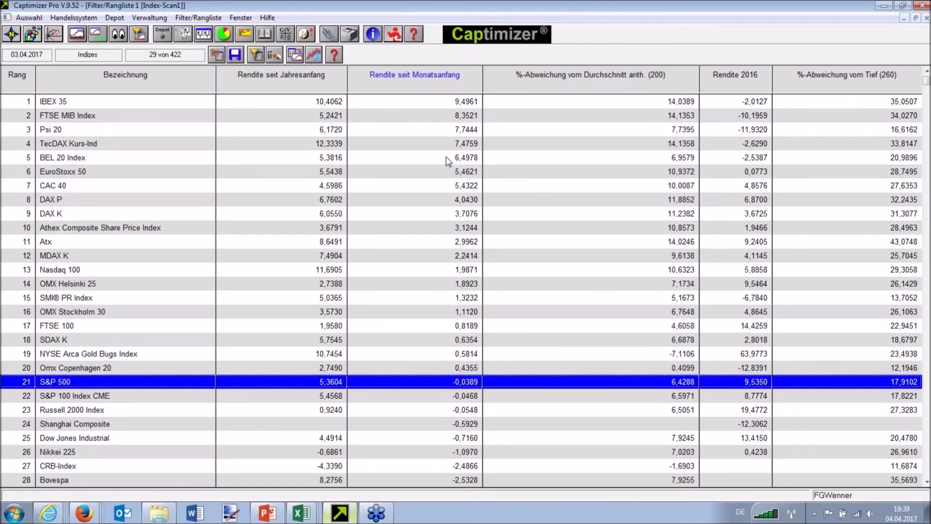
{"action": "left_click", "coordinate": [439, 170]}
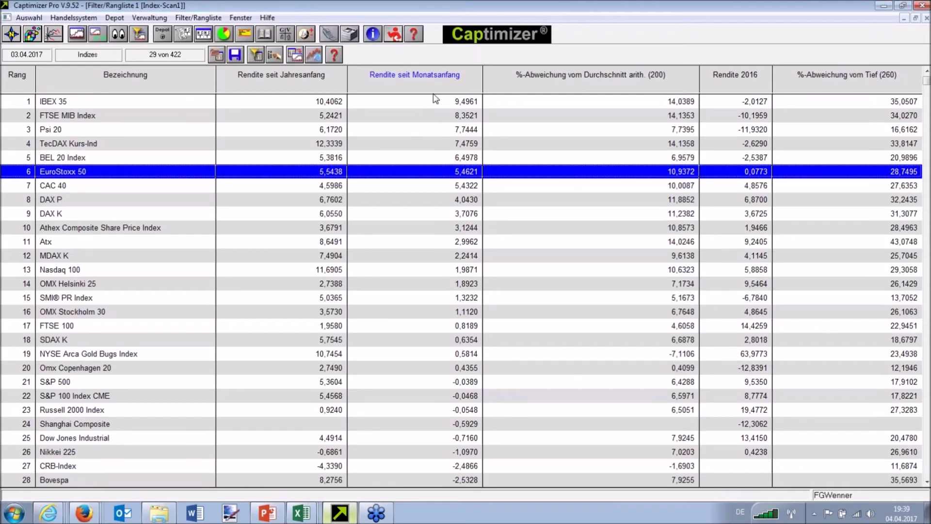
{"action": "left_click", "coordinate": [385, 204]}
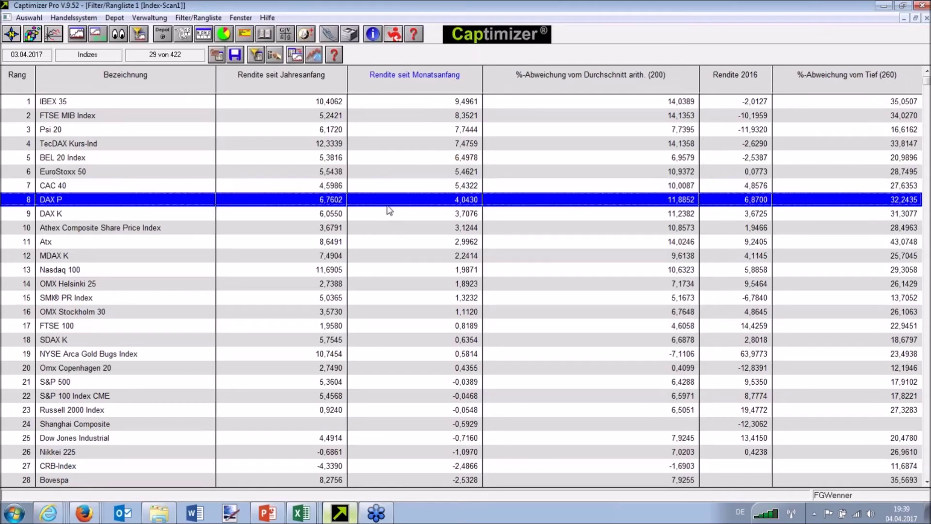
{"action": "left_click", "coordinate": [388, 215]}
{"action": "left_click", "coordinate": [391, 202]}
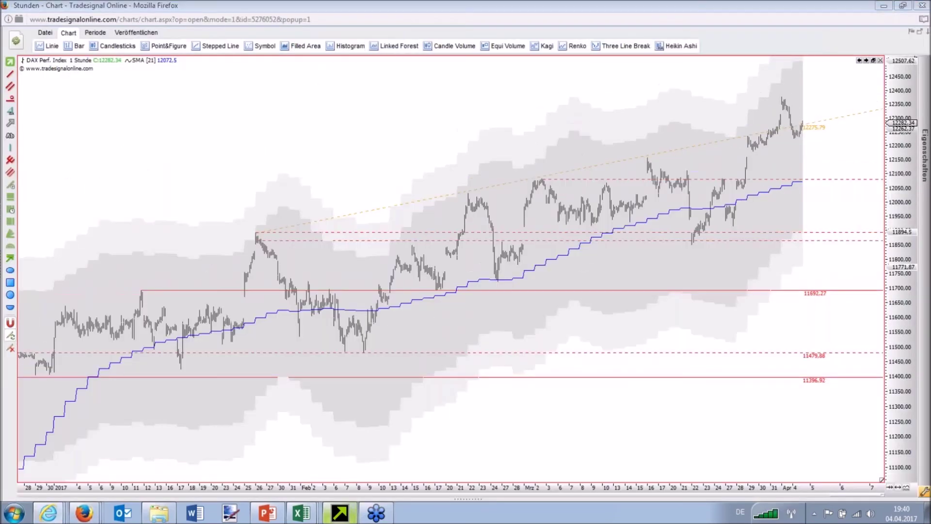
- Switch to the daily DAX chart in Internet Explorer and examine the latest candles around the circled high against the longer price history
{"action": "key", "text": "alt+Tab"}
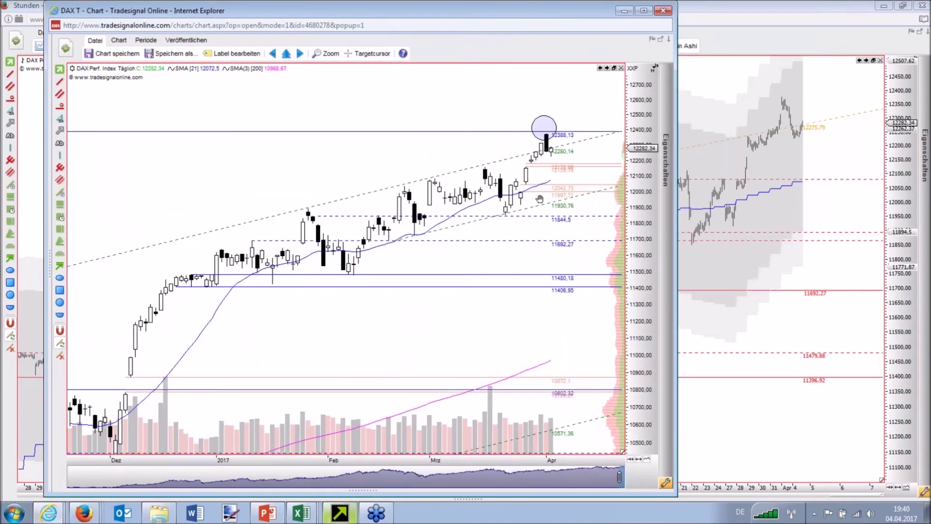
{"action": "scroll", "coordinate": [401, 460], "scroll_direction": "down", "scroll_amount": 10}
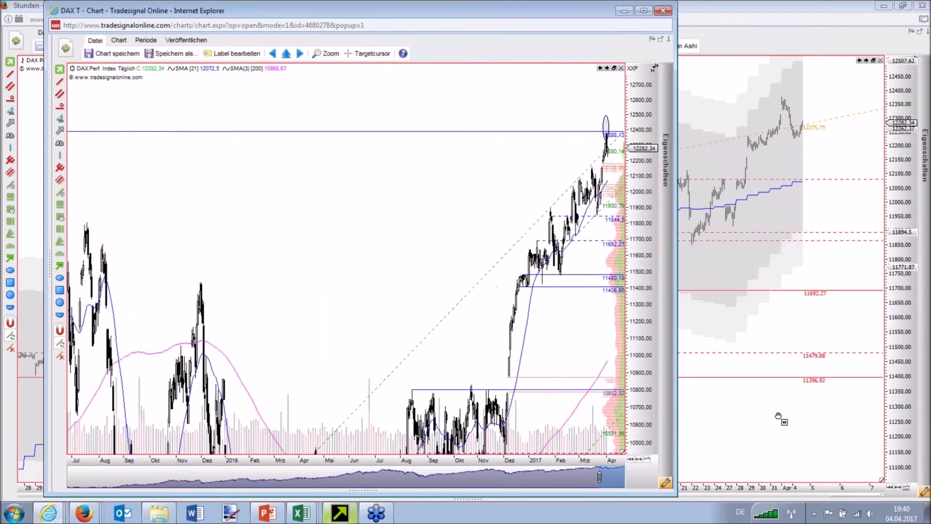
{"action": "scroll", "coordinate": [405, 435], "scroll_direction": "up", "scroll_amount": 10}
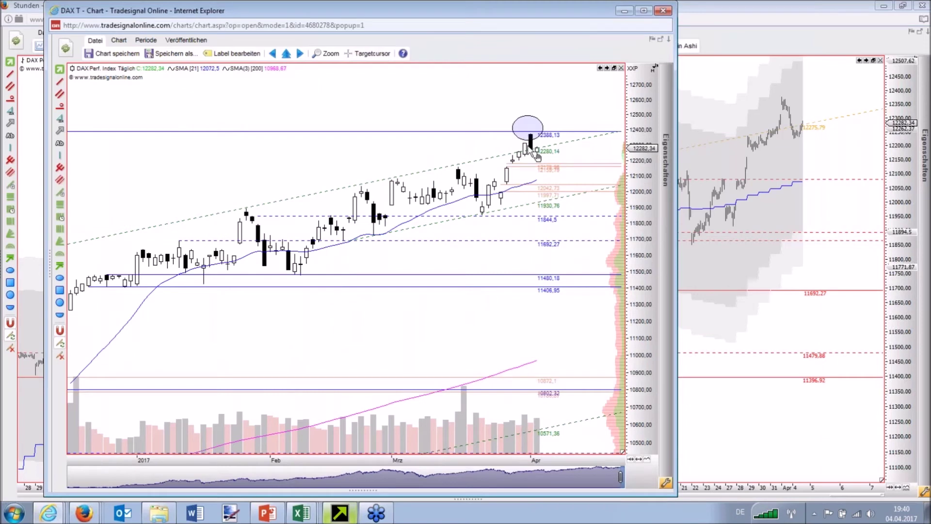
{"action": "mouse_move", "coordinate": [531, 154]}
{"action": "mouse_move", "coordinate": [525, 190]}
{"action": "left_click_drag", "start_coordinate": [471, 461], "coordinate": [507, 462]}
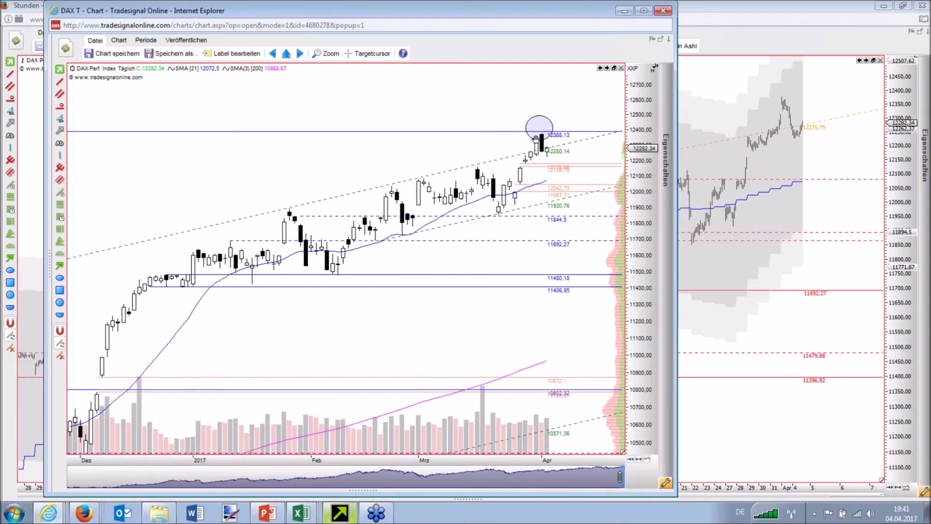
{"action": "mouse_move", "coordinate": [540, 133]}
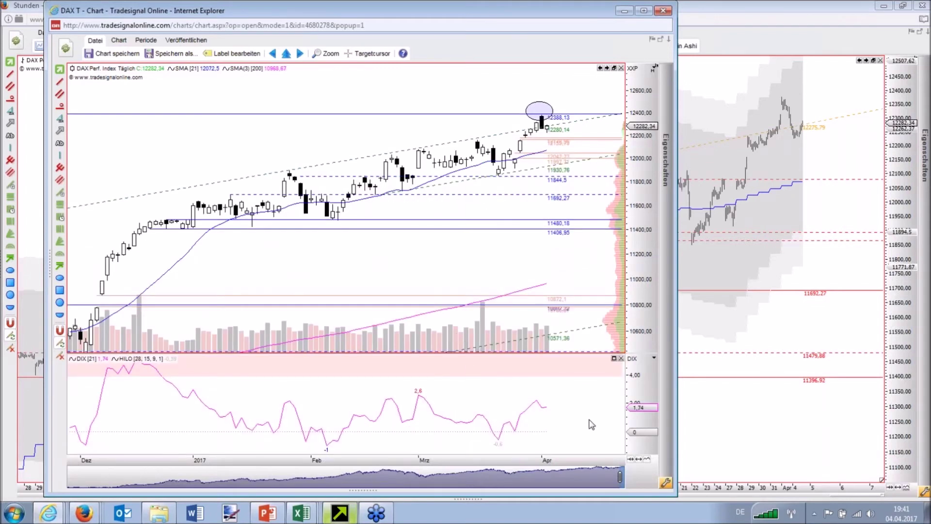
- Set the Disparity Index period to 200 in the daily DAX chart's properties
{"action": "left_click", "coordinate": [655, 67]}
{"action": "left_click", "coordinate": [587, 122]}
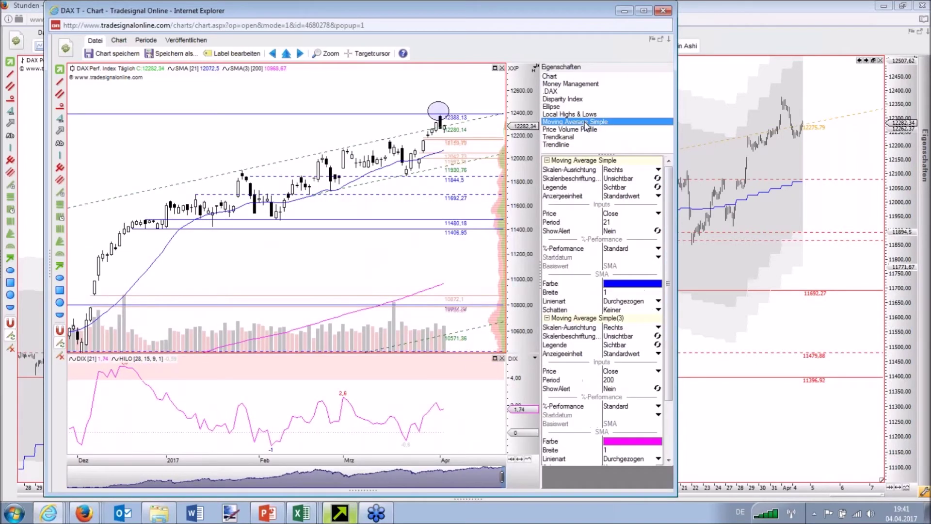
{"action": "left_click", "coordinate": [586, 99]}
{"action": "left_click", "coordinate": [636, 222]}
{"action": "type", "text": "200"}
{"action": "key", "text": "Return"}
- Examine the Disparity Index back to the start of 2015, and return to the range from November to April
{"action": "left_click_drag", "start_coordinate": [313, 460], "coordinate": [369, 473]}
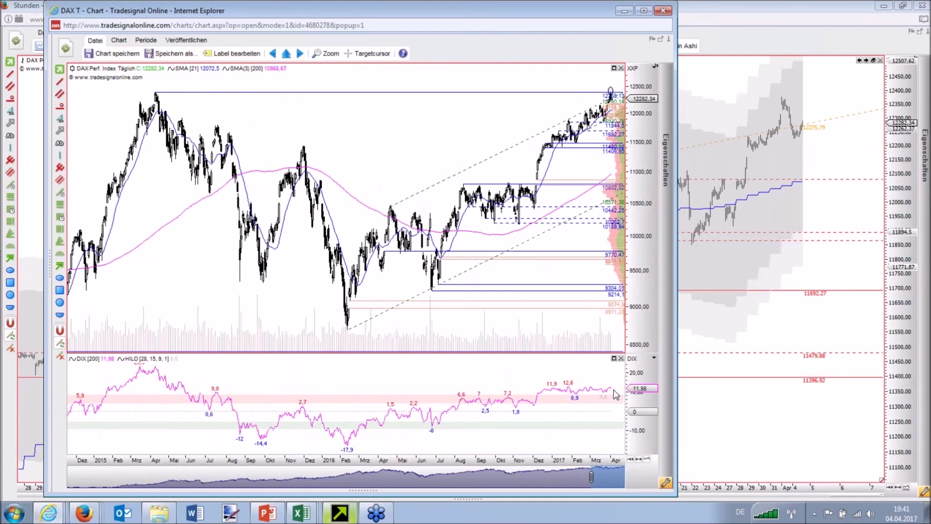
{"action": "left_click_drag", "start_coordinate": [611, 378], "coordinate": [187, 393]}
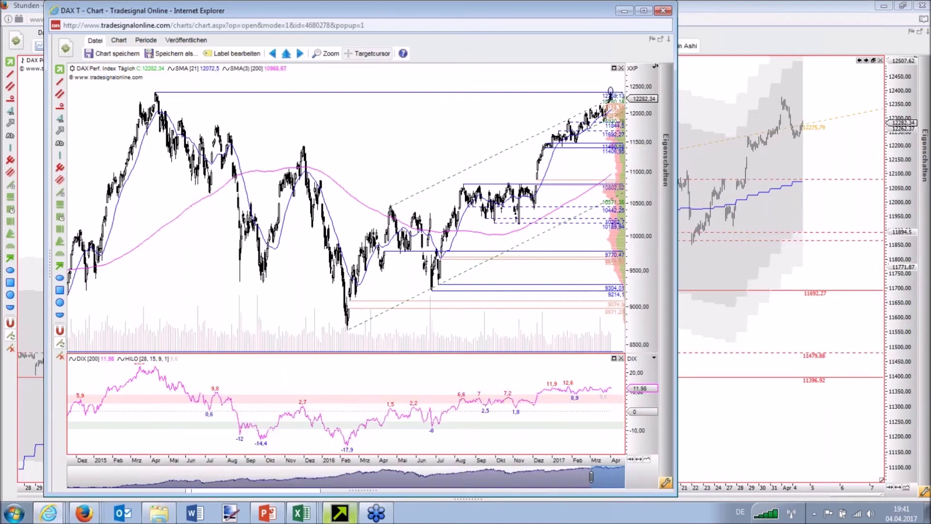
{"action": "left_click_drag", "start_coordinate": [545, 458], "coordinate": [109, 462]}
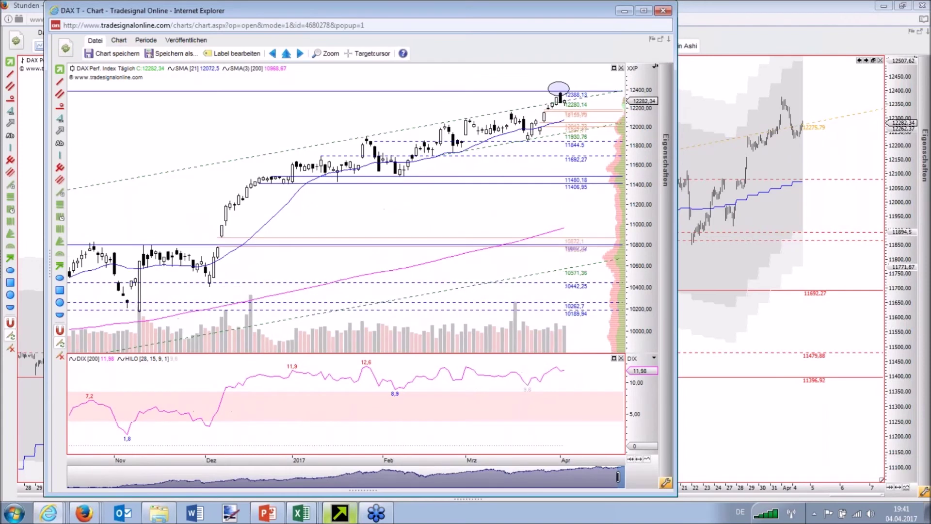
- Shrink the Disparity Index pane, leave more room above the DAX prices, and move the chart window aside to uncover more of the hourly chart
{"action": "left_click_drag", "start_coordinate": [440, 366], "coordinate": [439, 406]}
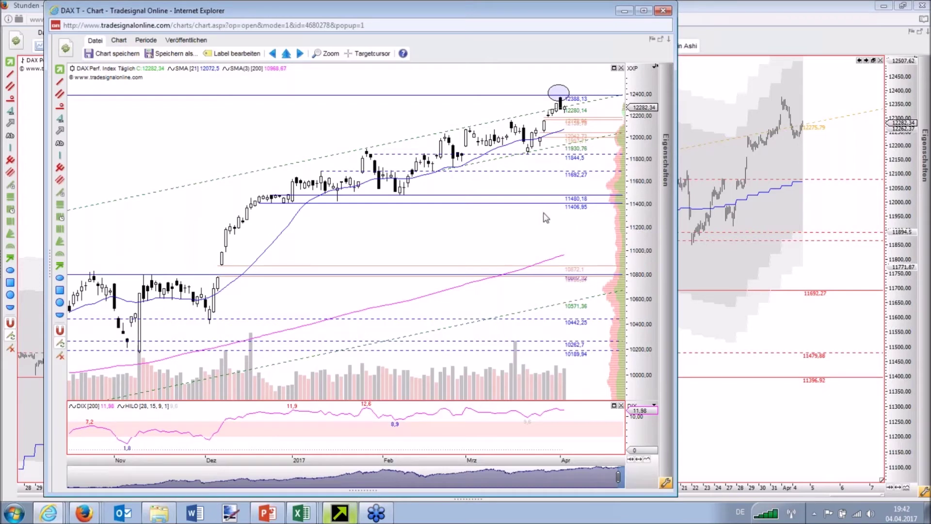
{"action": "mouse_move", "coordinate": [562, 204]}
{"action": "scroll", "coordinate": [644, 168], "scroll_direction": "up", "scroll_amount": 1}
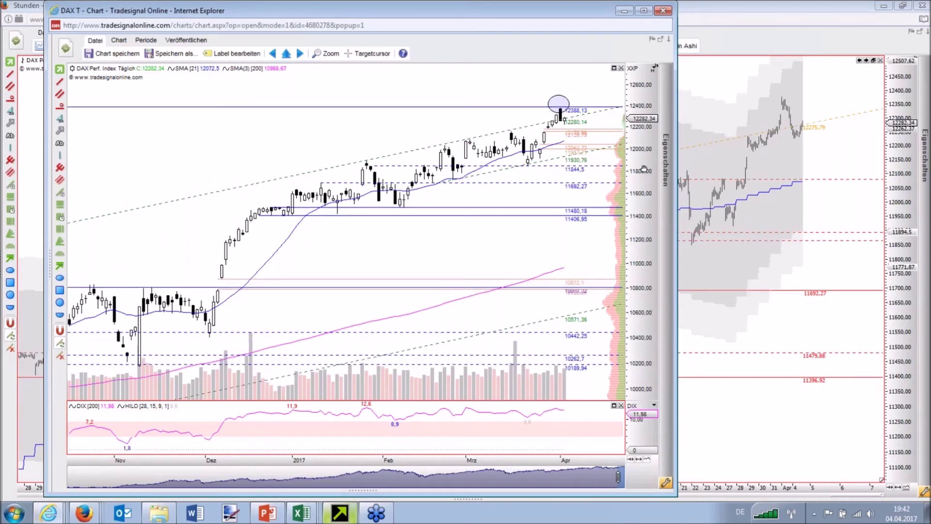
{"action": "scroll", "coordinate": [644, 168], "scroll_direction": "up", "scroll_amount": 5}
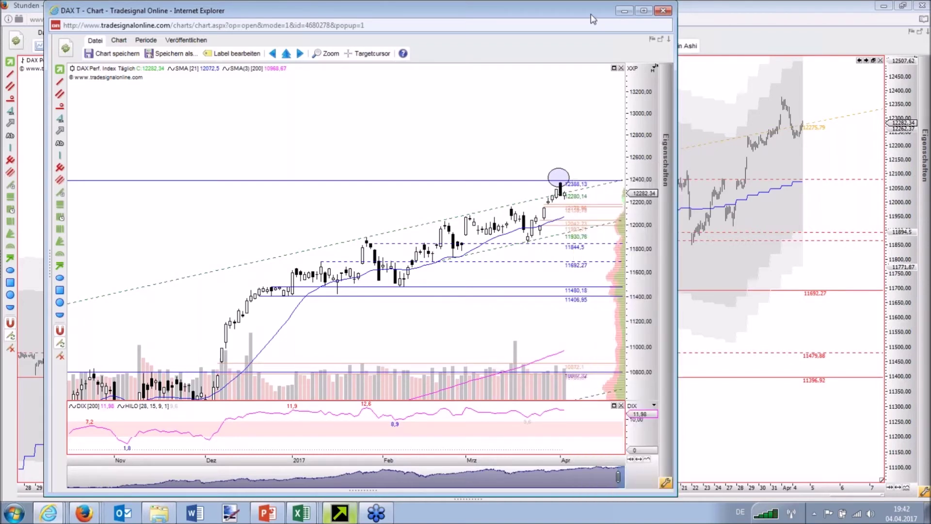
{"action": "left_click_drag", "start_coordinate": [591, 13], "coordinate": [477, 16]}
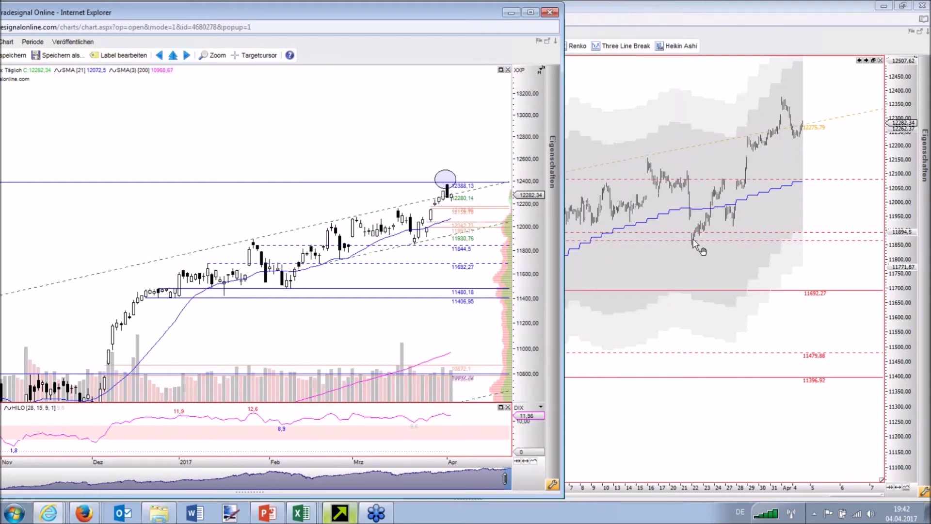
{"action": "mouse_move", "coordinate": [709, 242]}
- Switch to the DAX-Monate workbook in Excel and check April's average return in the 1987 - 2016 monthly performance table
{"action": "mouse_move", "coordinate": [301, 512]}
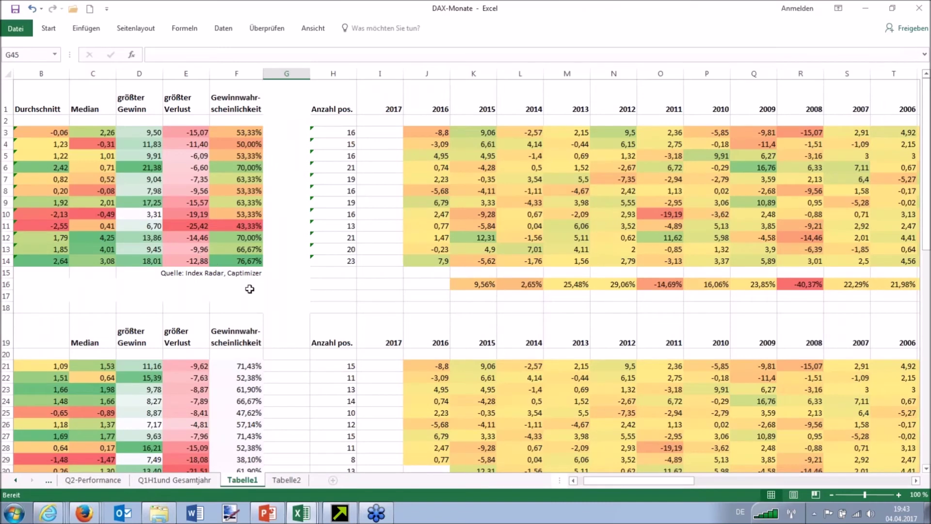
{"action": "left_click", "coordinate": [86, 177]}
{"action": "left_click_drag", "start_coordinate": [592, 482], "coordinate": [560, 485]}
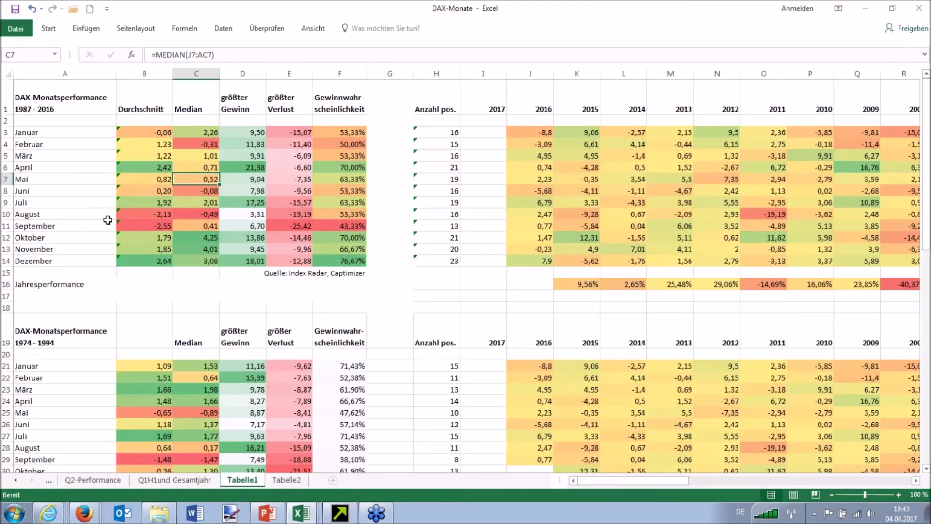
{"action": "left_click", "coordinate": [129, 168]}
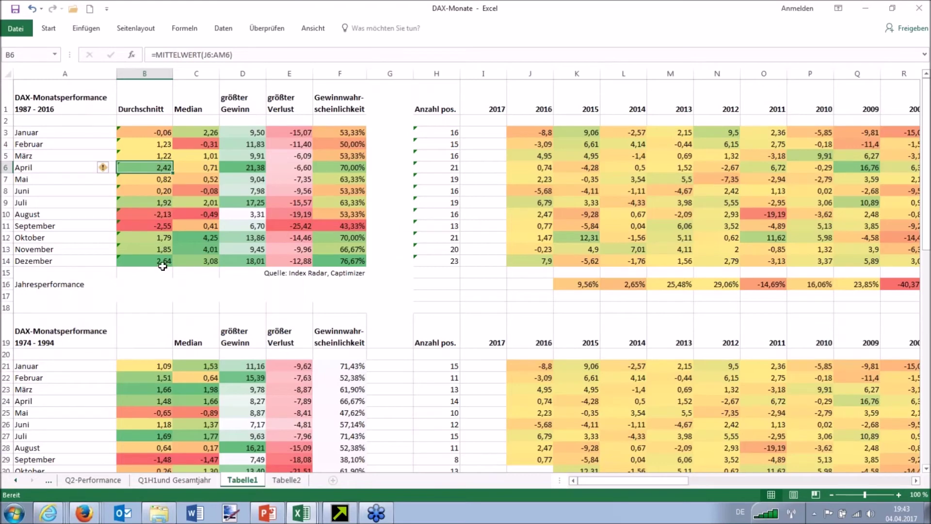
- Bring up the April-Performance chart sheet and examine the yearly April bars, including 2015, 2002, 1999 and 2003
{"action": "left_click", "coordinate": [14, 480]}
{"action": "left_click", "coordinate": [15, 480]}
{"action": "left_click", "coordinate": [188, 481]}
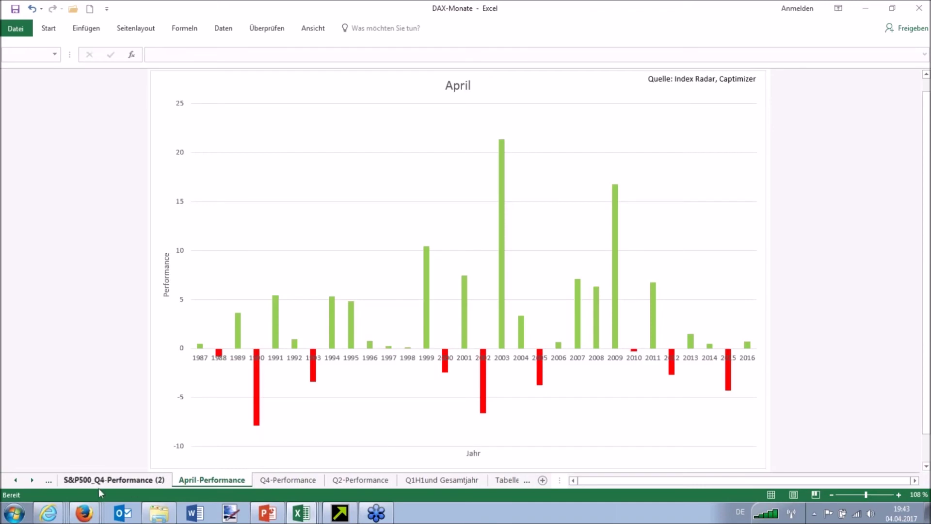
{"action": "left_click", "coordinate": [492, 481]}
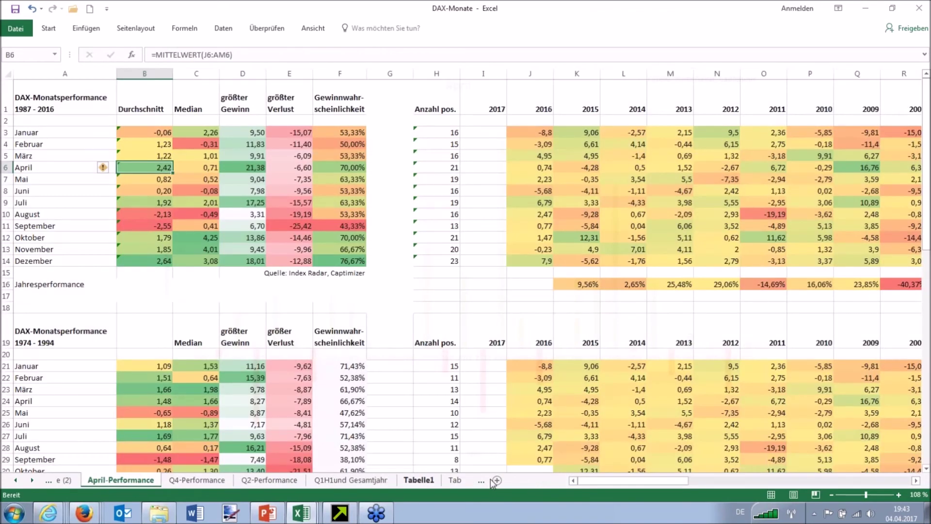
{"action": "left_click", "coordinate": [174, 480]}
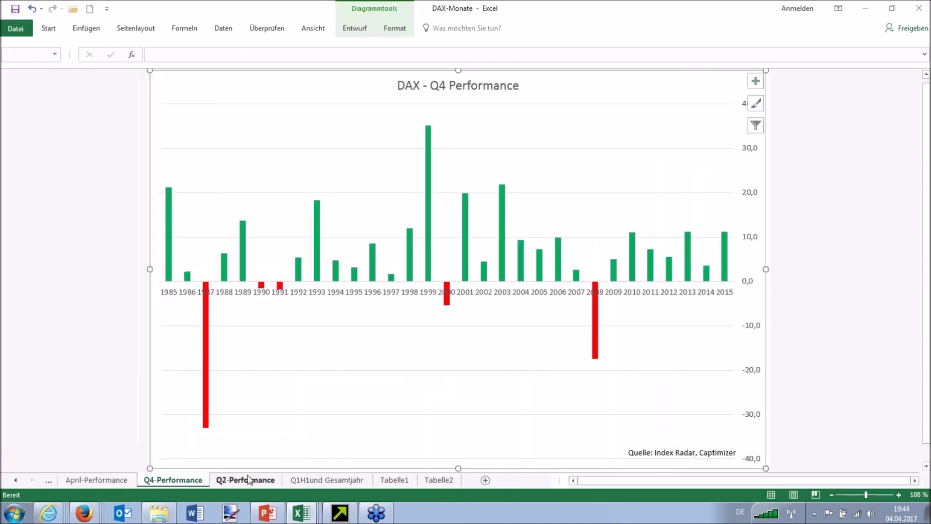
{"action": "left_click", "coordinate": [104, 480]}
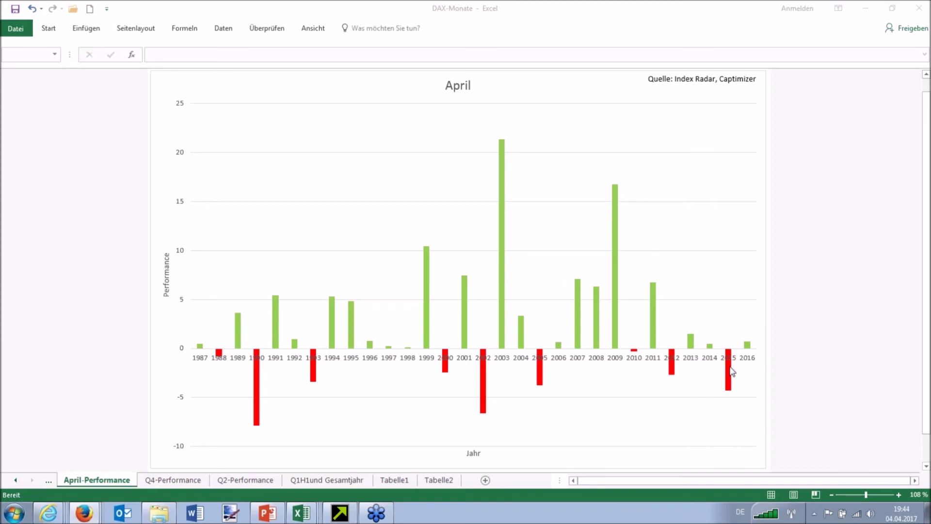
{"action": "mouse_move", "coordinate": [729, 395]}
{"action": "mouse_move", "coordinate": [485, 380]}
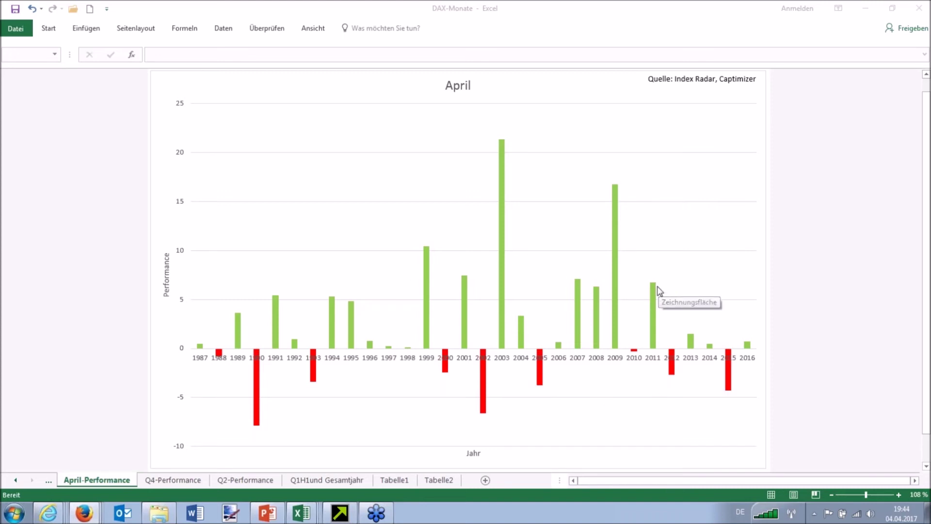
{"action": "mouse_move", "coordinate": [432, 311]}
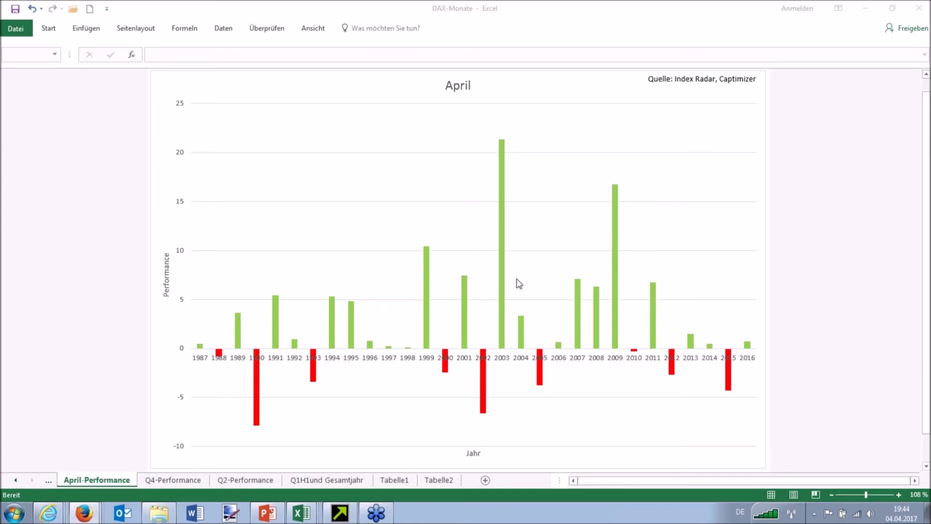
{"action": "mouse_move", "coordinate": [505, 153]}
- Show the Q2-Performance chart sheet with the chart deselected to examine the DAX second-quarter results by year
{"action": "left_click", "coordinate": [237, 480]}
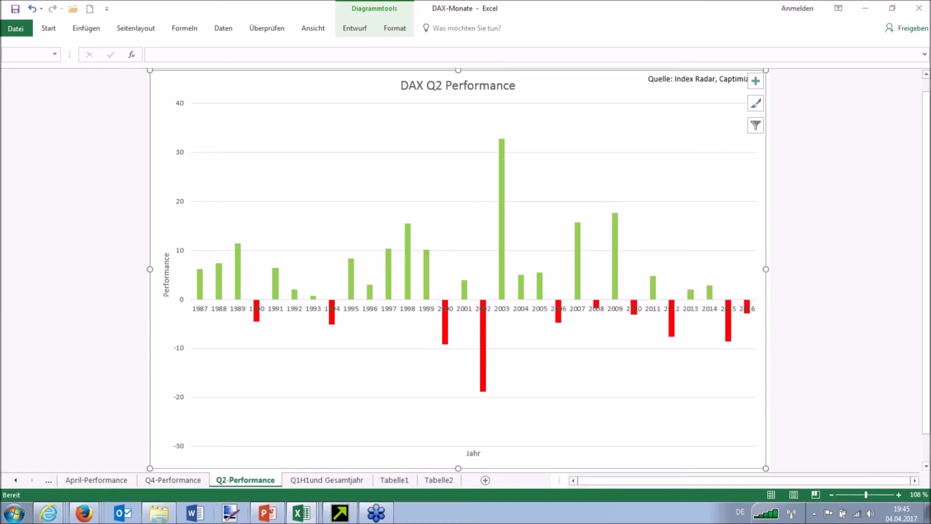
{"action": "left_click", "coordinate": [806, 257]}
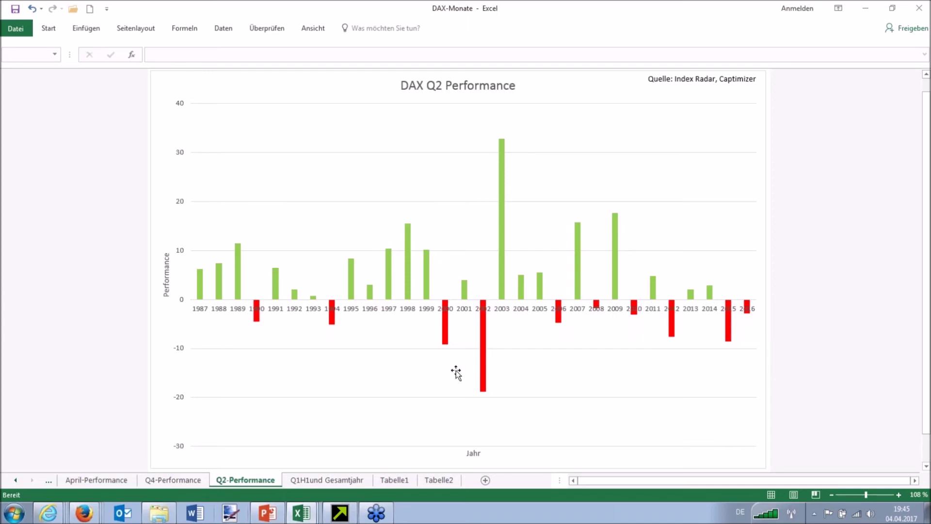
- In Tabelle1, find the table "DAX-Entwicklung, wenn Q1 > 7%" and highlight its years and Q1 returns from 1990 to 2015
{"action": "left_click", "coordinate": [387, 480]}
{"action": "scroll", "coordinate": [534, 316], "scroll_direction": "down", "scroll_amount": 11}
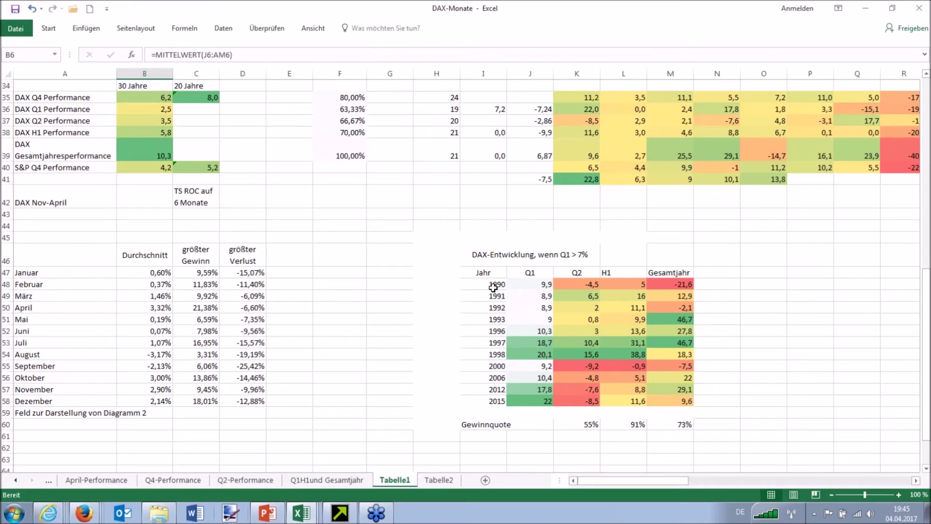
{"action": "left_click_drag", "start_coordinate": [494, 287], "coordinate": [490, 402]}
{"action": "left_click", "coordinate": [523, 286]}
{"action": "left_click_drag", "start_coordinate": [523, 292], "coordinate": [524, 401]}
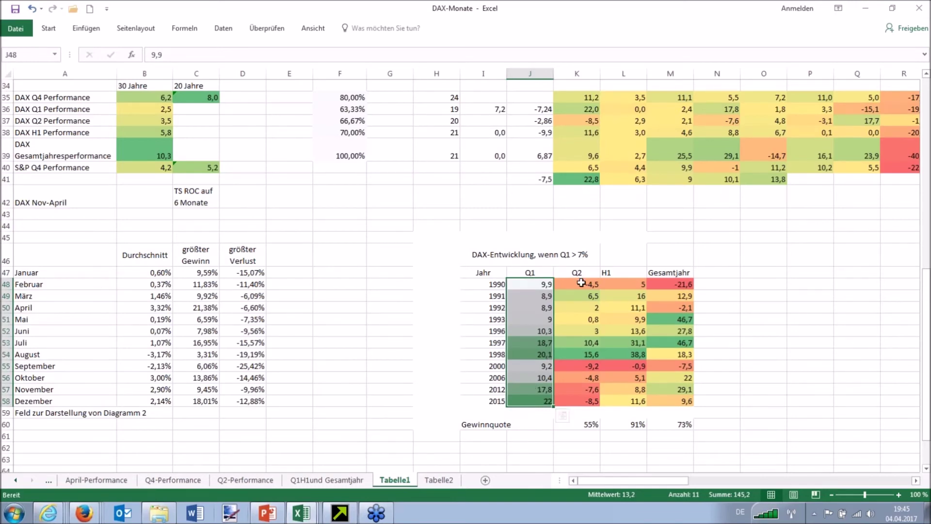
- Check the Q2 win rate (Gewinnquote) and the Q2 returns from 1991 to 1998 in the Q1 > 7% table
{"action": "left_click", "coordinate": [581, 421]}
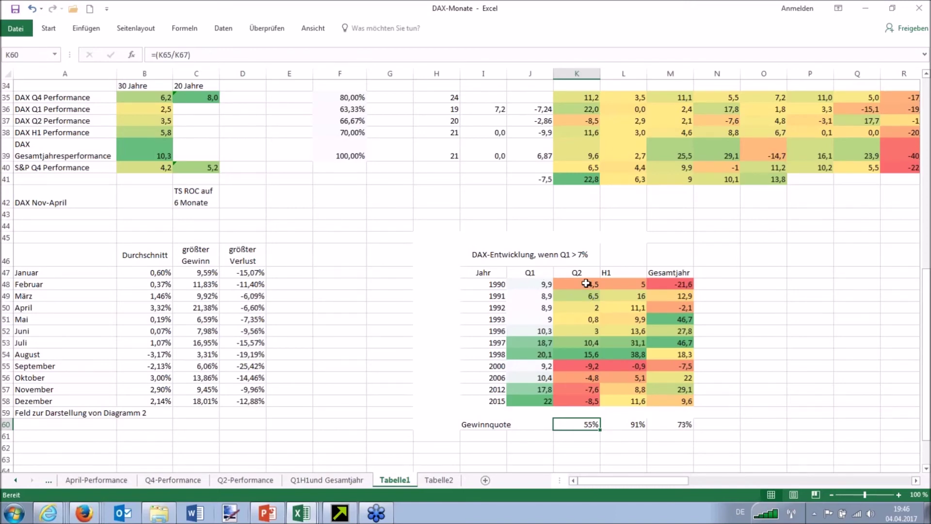
{"action": "left_click", "coordinate": [578, 296]}
{"action": "left_click_drag", "start_coordinate": [579, 343], "coordinate": [543, 356]}
- Highlight the Q1 and Q2 returns for 2000, 2006, 2012 and 2015 in turn to compare them
{"action": "left_click", "coordinate": [576, 368]}
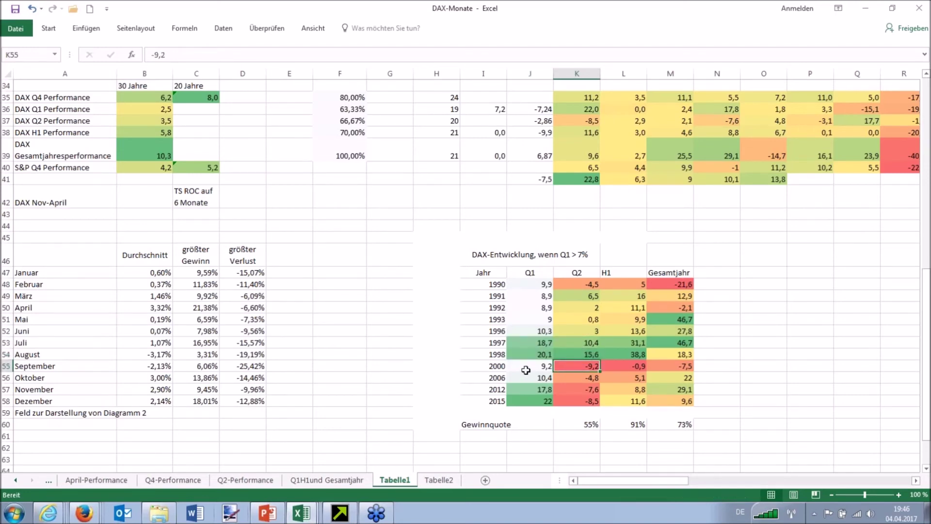
{"action": "left_click", "coordinate": [532, 366]}
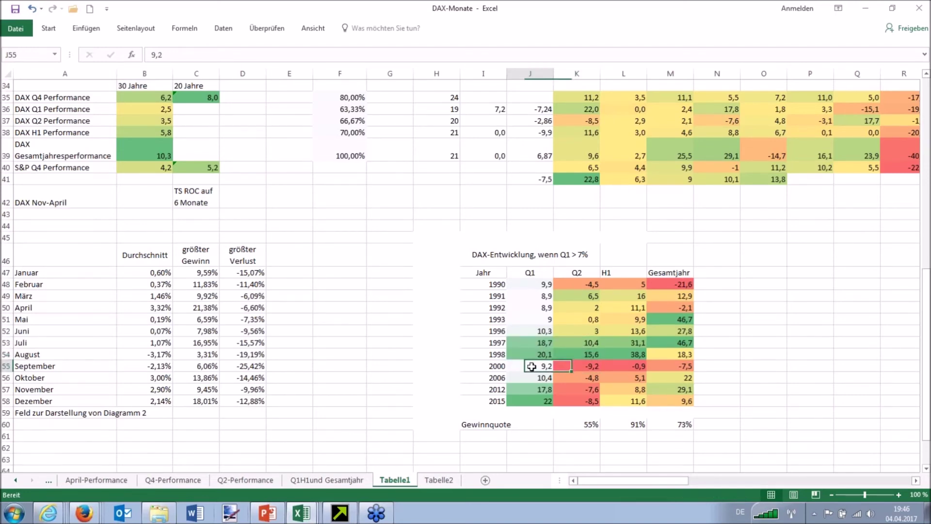
{"action": "left_click_drag", "start_coordinate": [532, 367], "coordinate": [532, 400]}
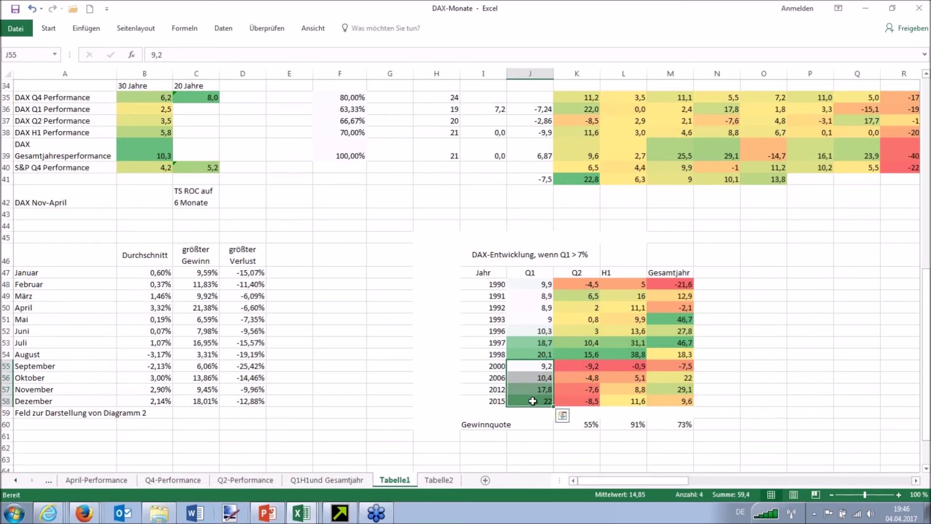
{"action": "left_click_drag", "start_coordinate": [589, 366], "coordinate": [592, 400]}
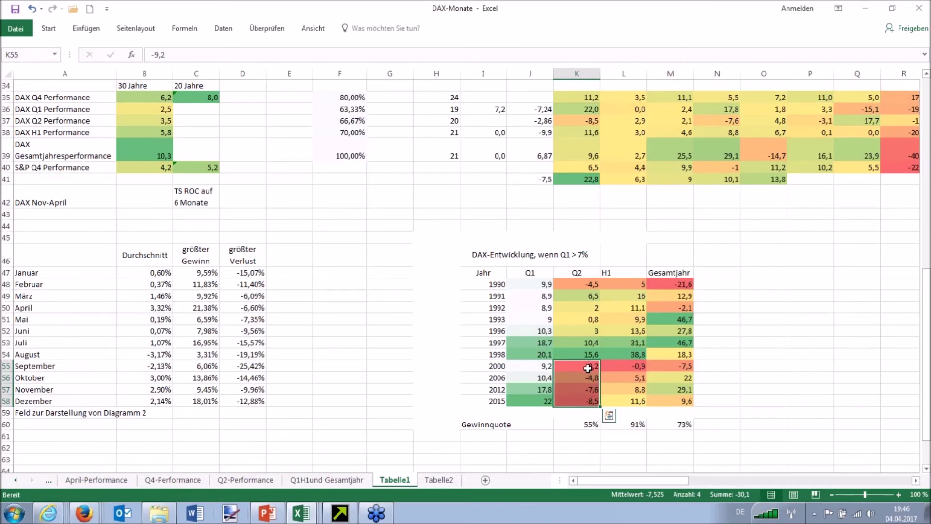
- Review the quarterly performance rows in Tabelle1, then show the Q2-Performance chart sheet to examine the DAX second-quarter results again
{"action": "key", "text": "alt+Tab"}
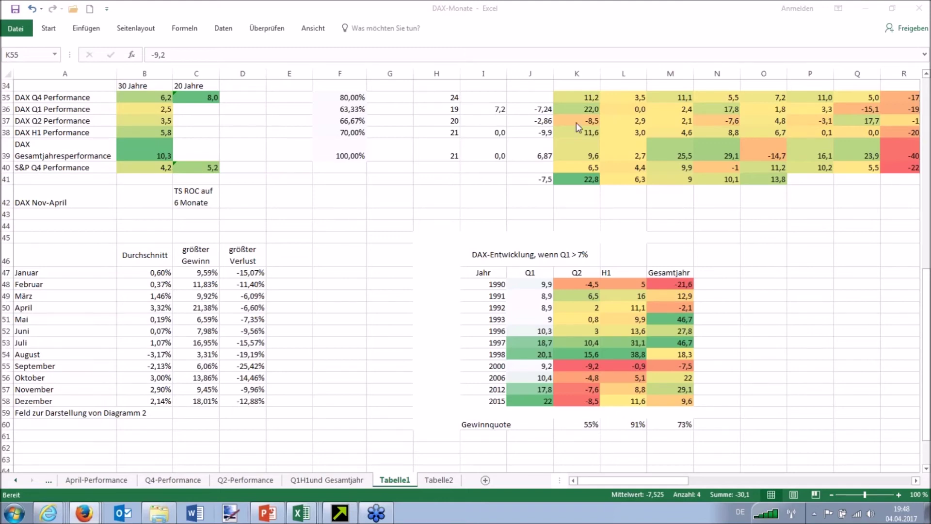
{"action": "scroll", "coordinate": [486, 243], "scroll_direction": "up", "scroll_amount": 4}
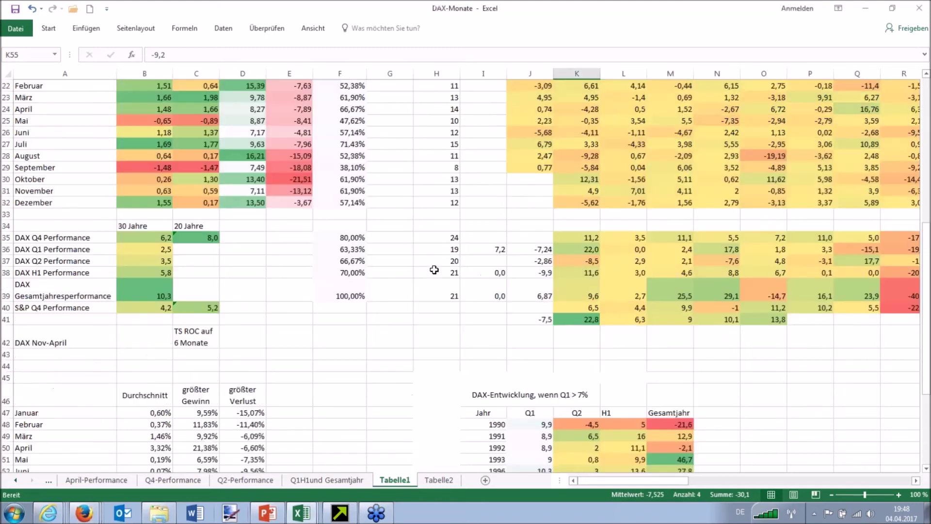
{"action": "scroll", "coordinate": [434, 270], "scroll_direction": "up", "scroll_amount": 1}
{"action": "left_click", "coordinate": [245, 480]}
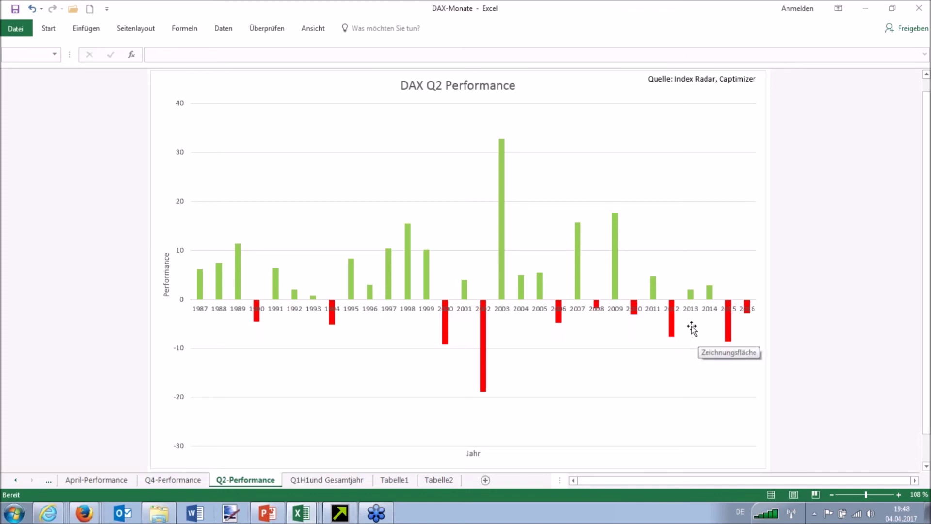
- Minimise the workbook, switch to the daily DAX chart in Tradesignal Online and widen its period back to October to examine the upper trendline area
{"action": "left_click", "coordinate": [866, 8]}
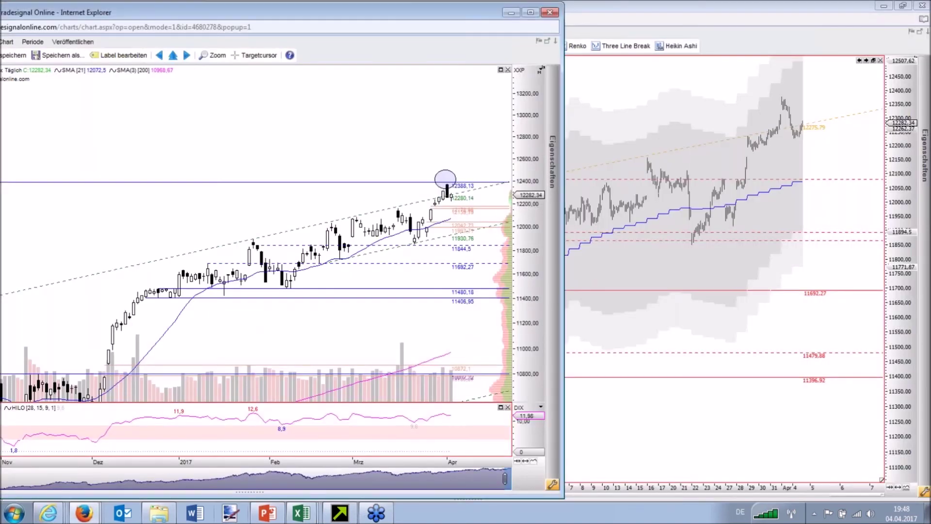
{"action": "scroll", "coordinate": [540, 167], "scroll_direction": "down", "scroll_amount": 5}
{"action": "scroll", "coordinate": [540, 167], "scroll_direction": "down", "scroll_amount": 3}
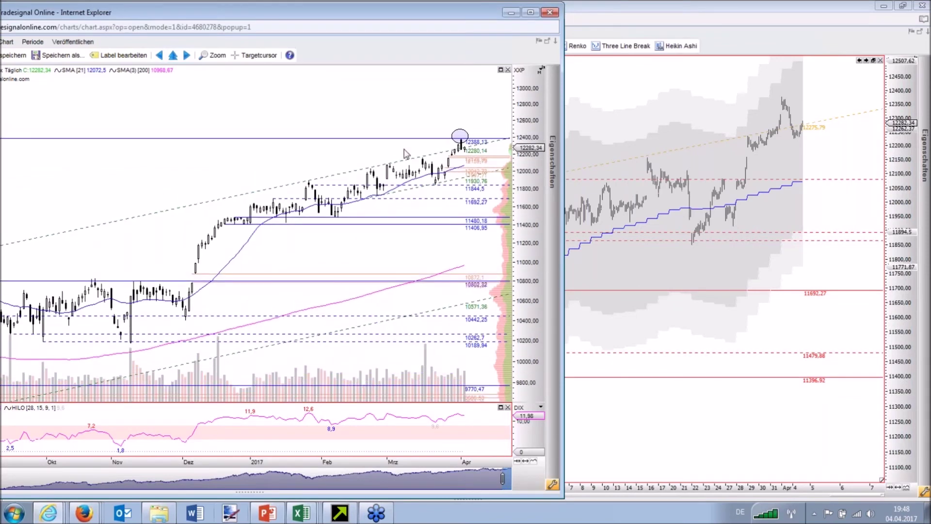
{"action": "mouse_move", "coordinate": [444, 140]}
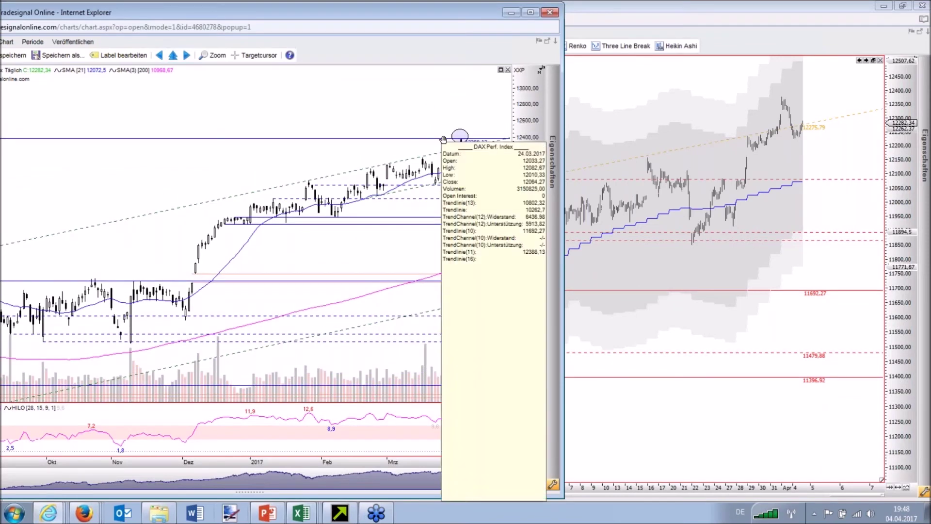